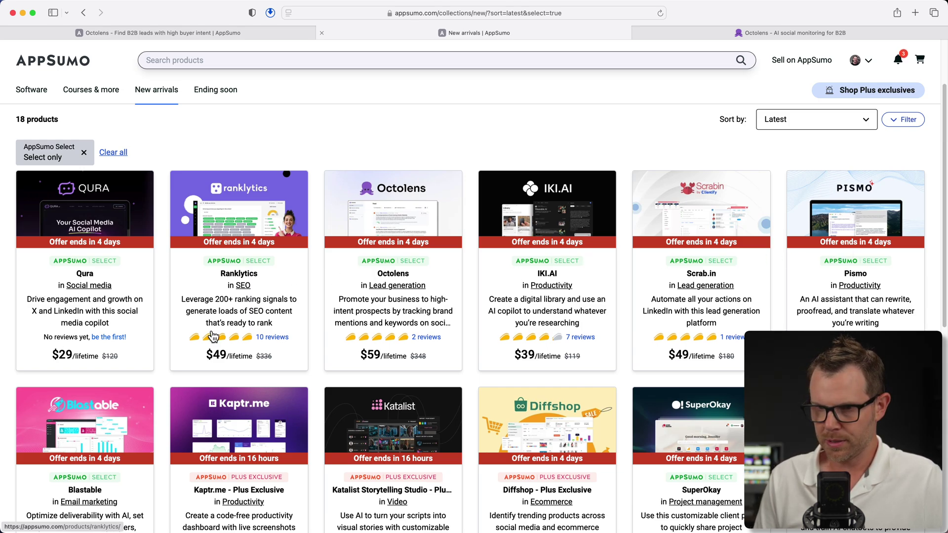
# - Browse the AppSumo Select deals in the new arrivals listing
pyautogui.scroll(-2, 81, 479)
pyautogui.scroll(-2, 81, 480)
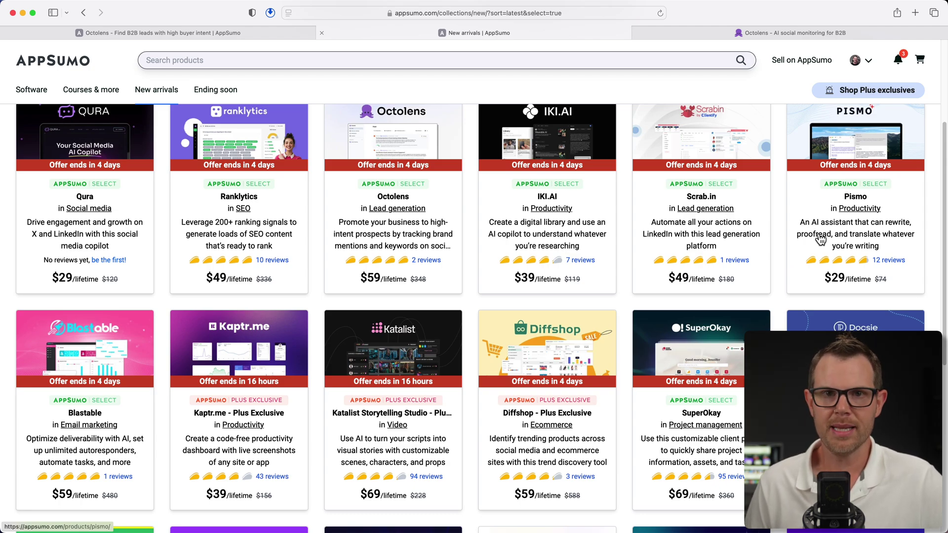
pyautogui.scroll(2, 438, 332)
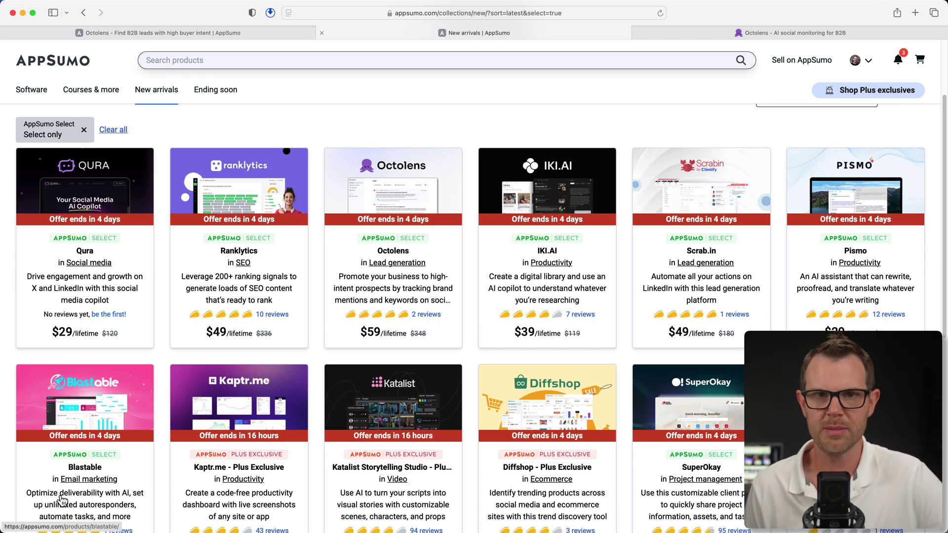
# - Switch to Octolens and review the company name, description and additional context in the relevance settings
pyautogui.hotkey('ctrl', 'Tab')
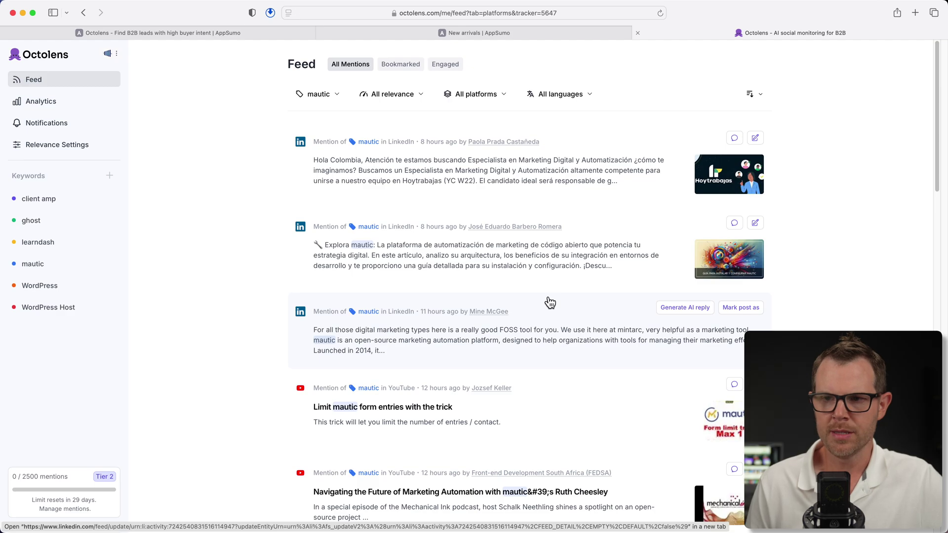
pyautogui.click(84, 148)
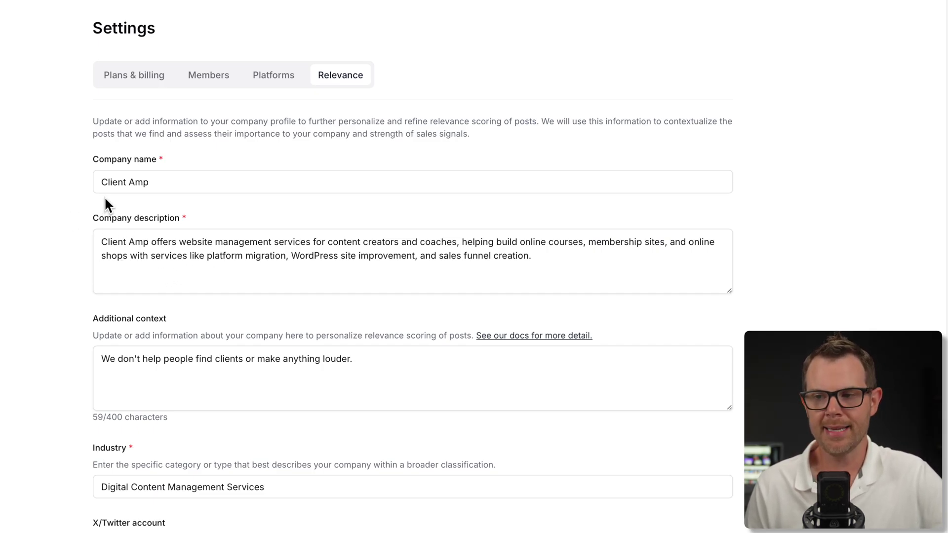
pyautogui.click(197, 182)
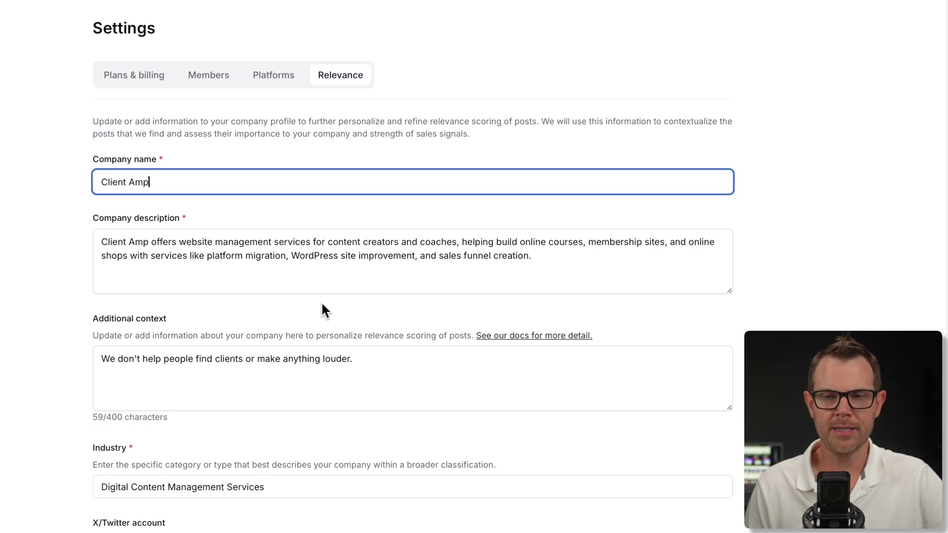
pyautogui.click(225, 285)
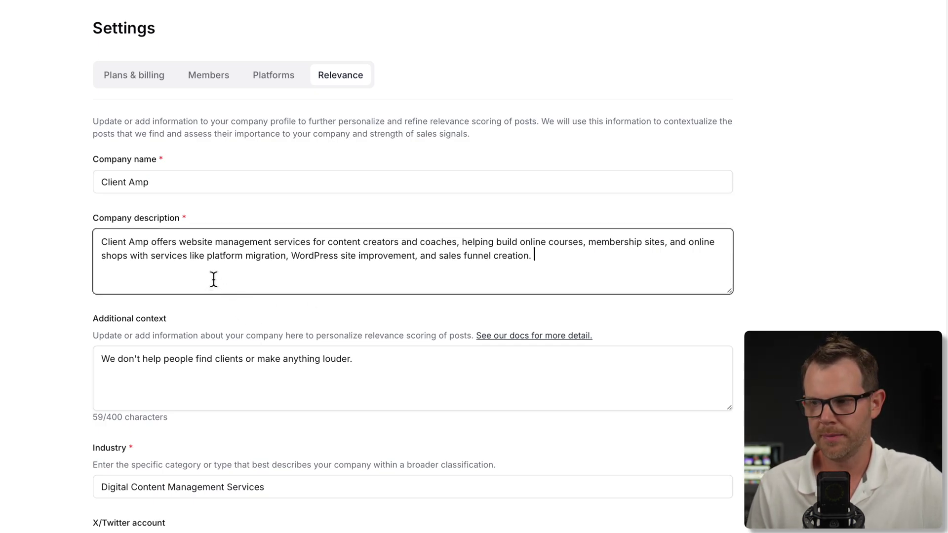
pyautogui.scroll(-1, 211, 277)
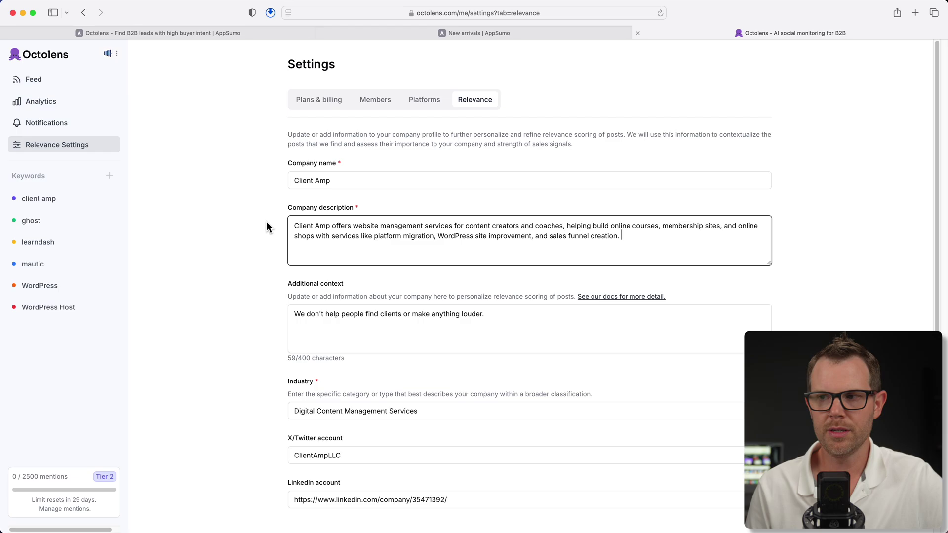
# - Review the platforms to track and the current plan details in the settings
pyautogui.click(427, 96)
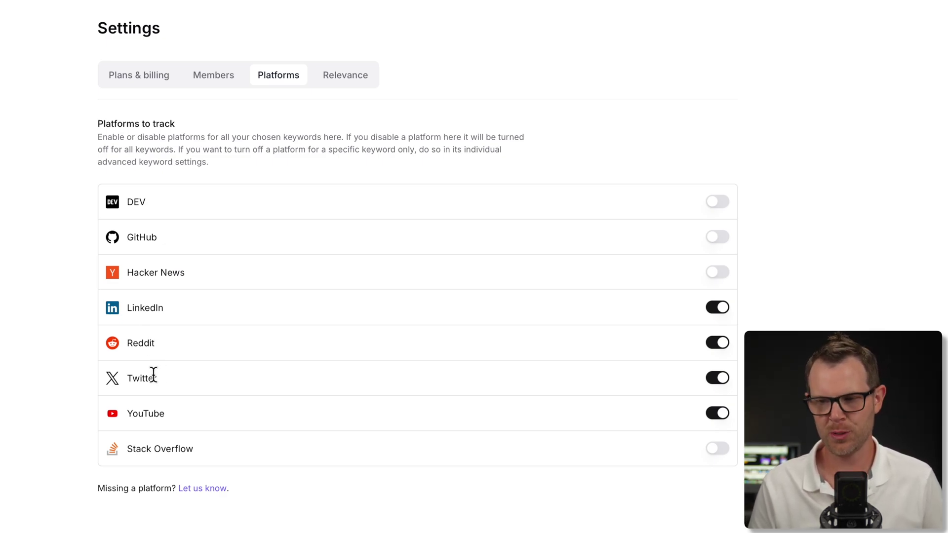
pyautogui.click(142, 76)
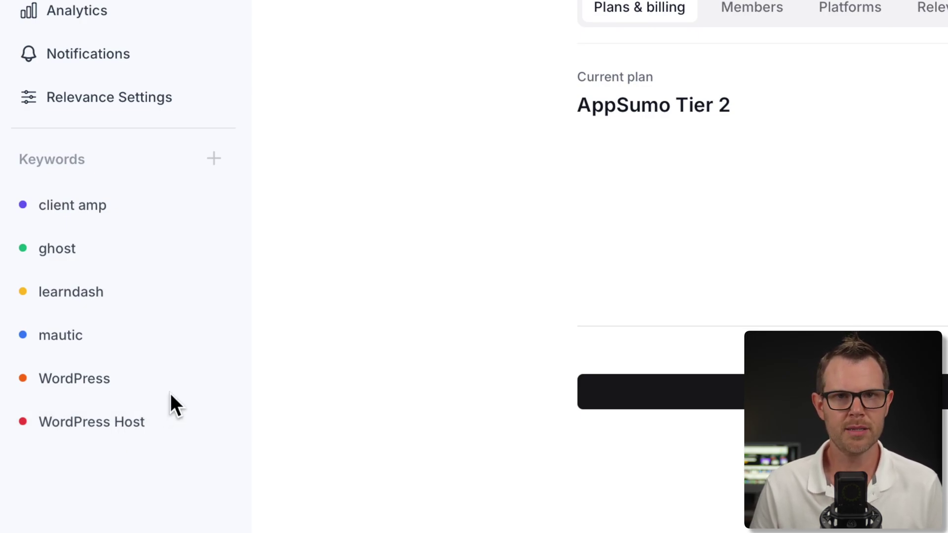
# - Review the advanced settings of the client amp keyword, including exact match and negative terms, and update the keyword
pyautogui.moveTo(168, 390)
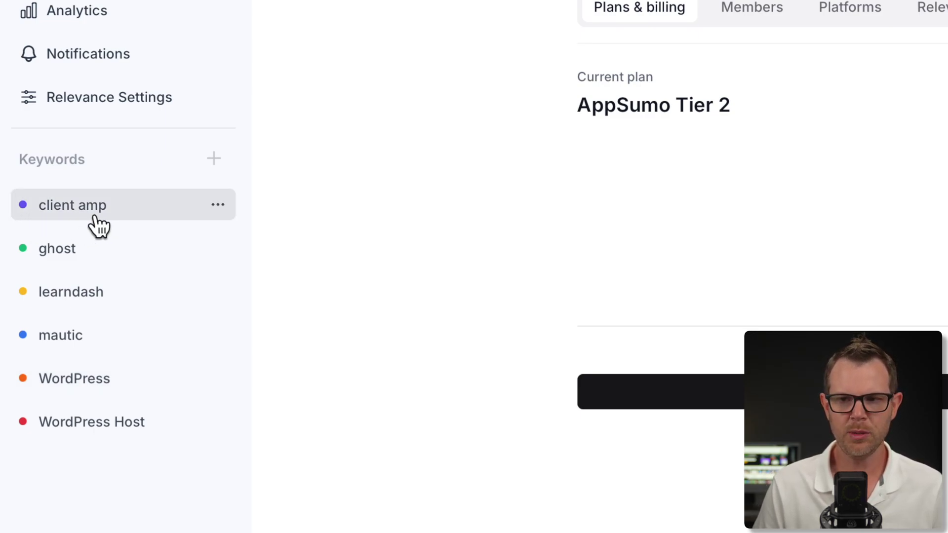
pyautogui.click(218, 205)
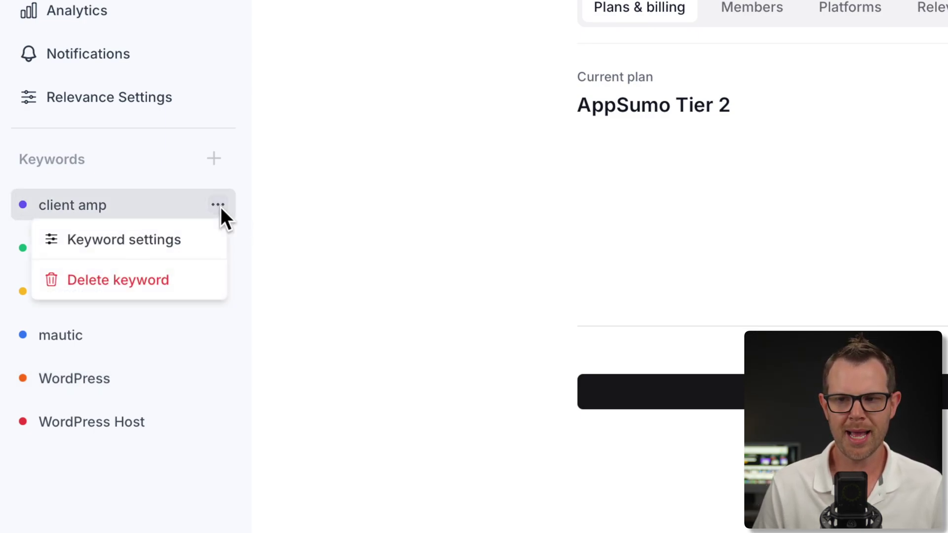
pyautogui.click(123, 245)
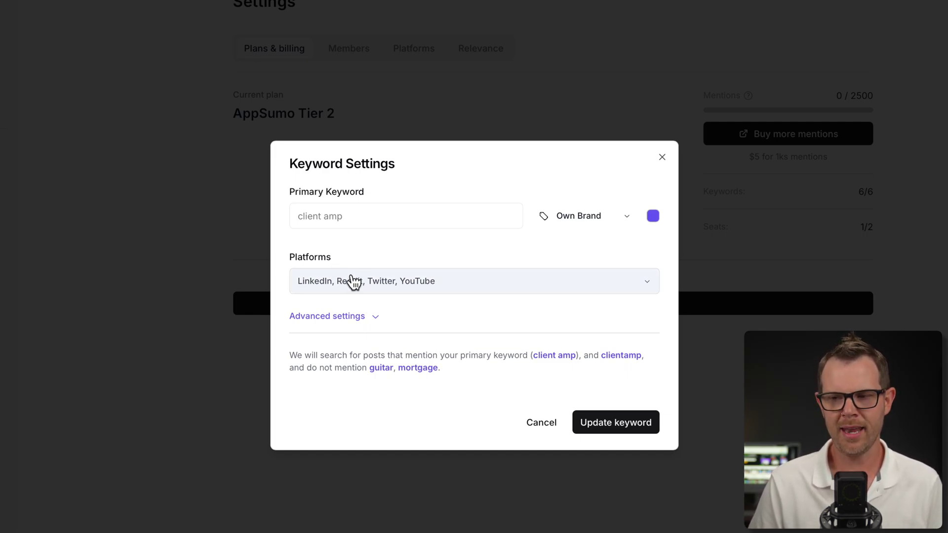
pyautogui.click(359, 322)
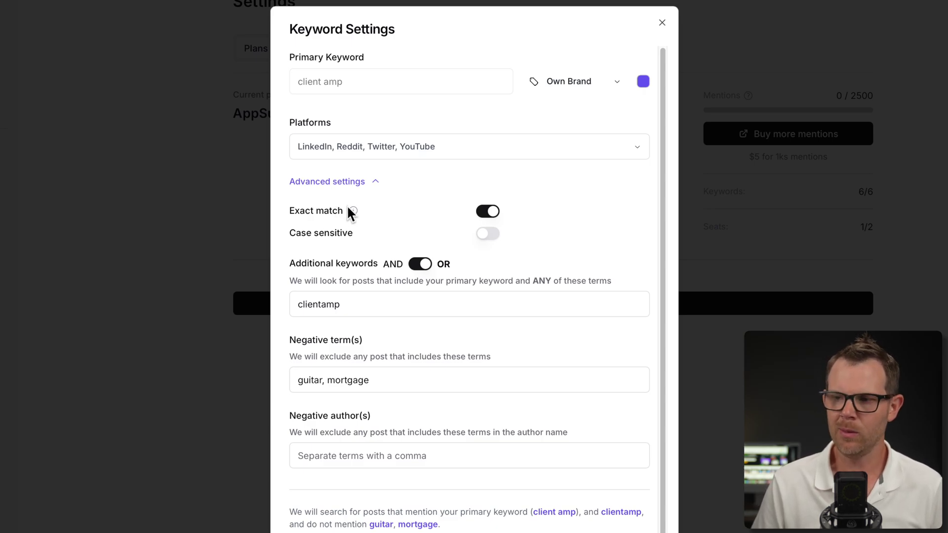
pyautogui.moveTo(352, 209)
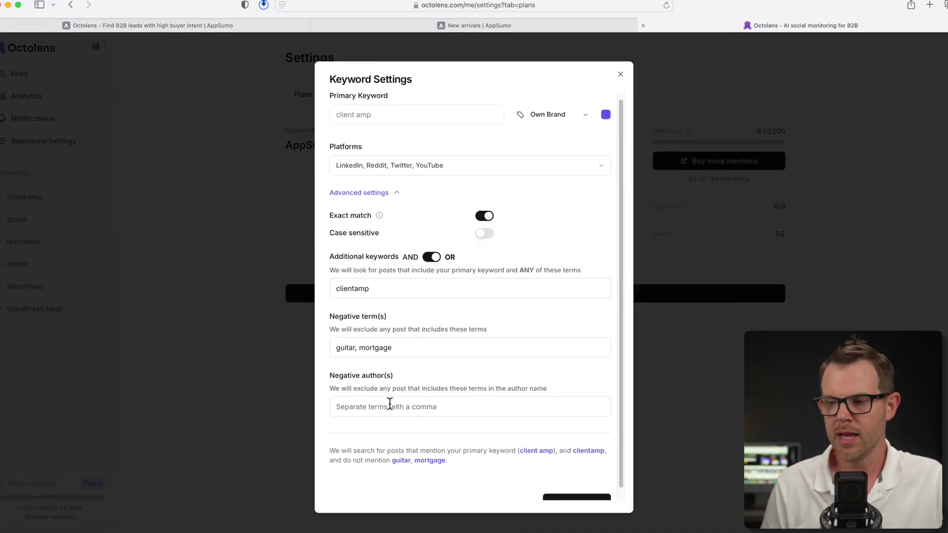
pyautogui.click(599, 499)
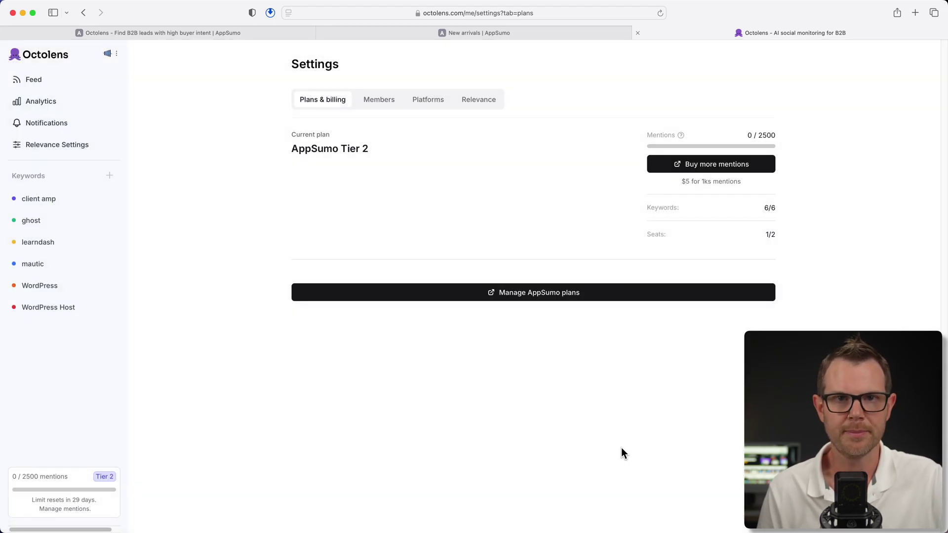
# - Look through the mentions feed for all keywords, examining the posts and their relevance ratings
pyautogui.click(35, 80)
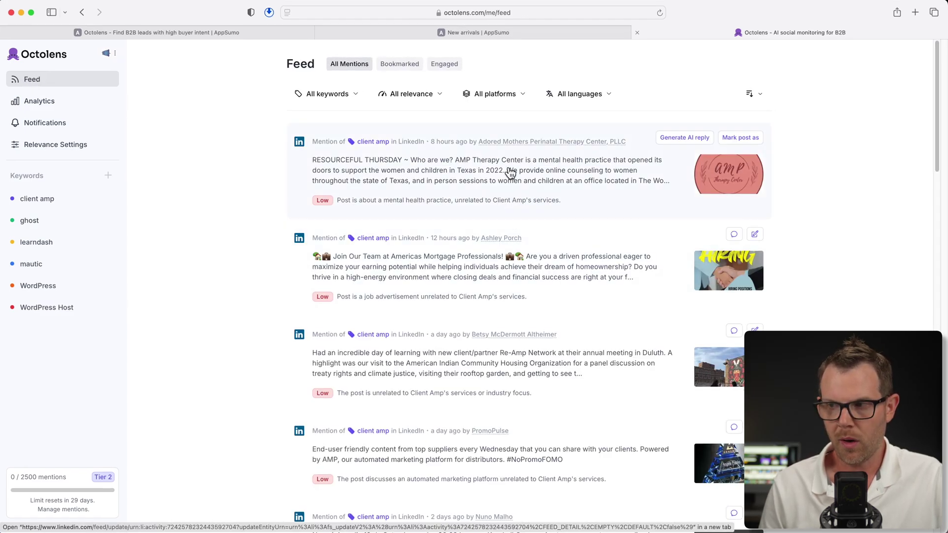
pyautogui.scroll(-5, 510, 227)
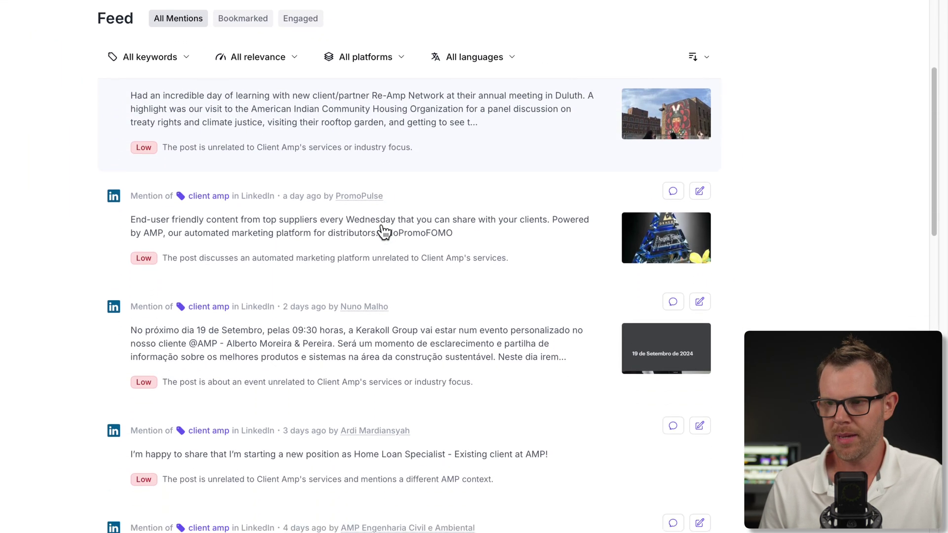
pyautogui.scroll(-5, 384, 232)
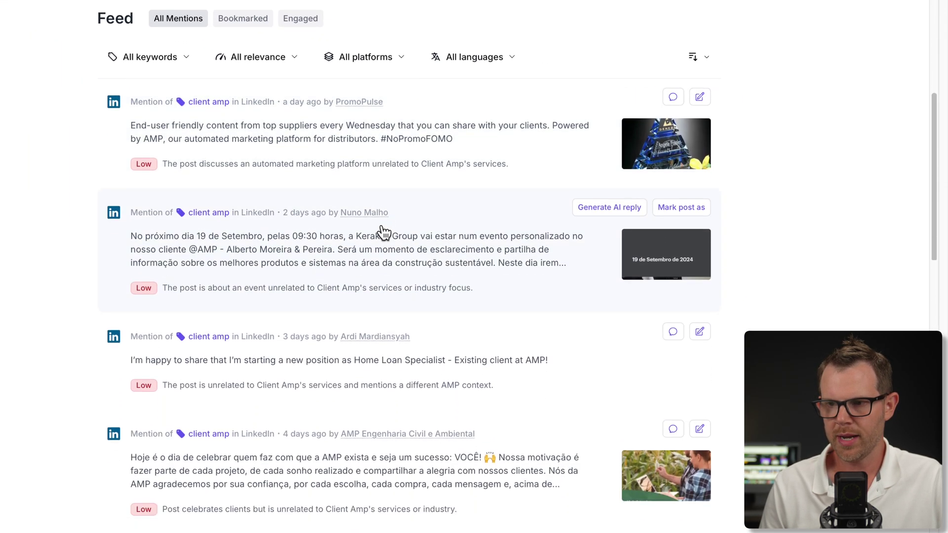
pyautogui.scroll(10, 383, 239)
pyautogui.scroll(1, 151, 143)
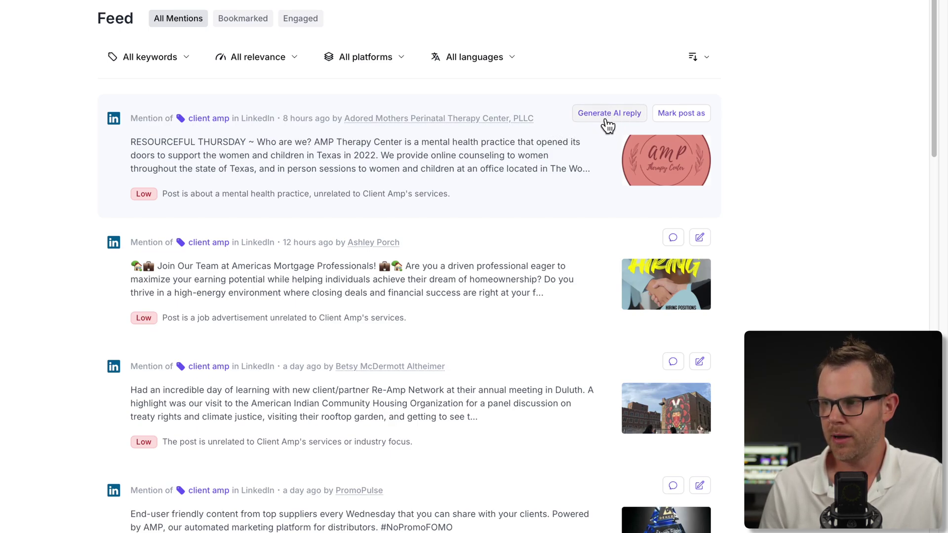
# - Inspect the relevance rating choices for the AMP Therapy Center mention and dismiss them
pyautogui.click(704, 115)
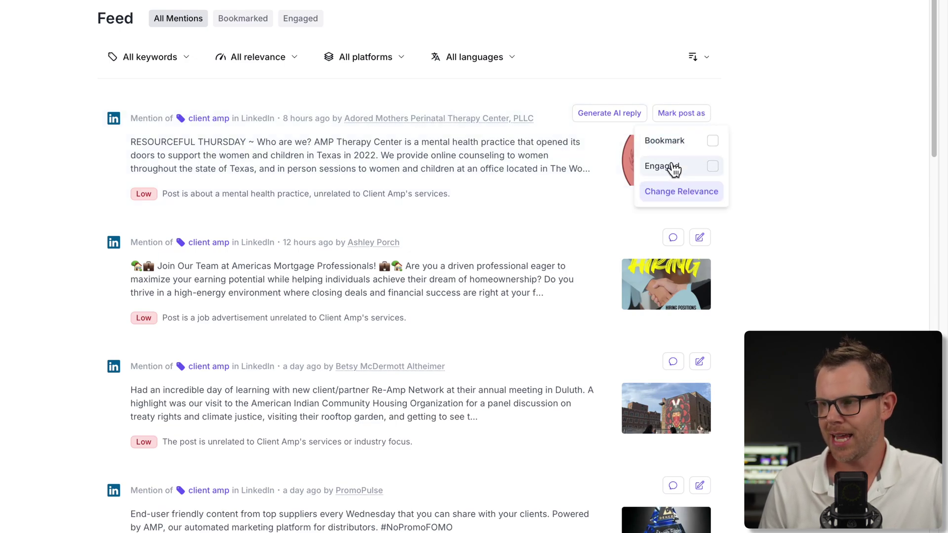
pyautogui.click(686, 194)
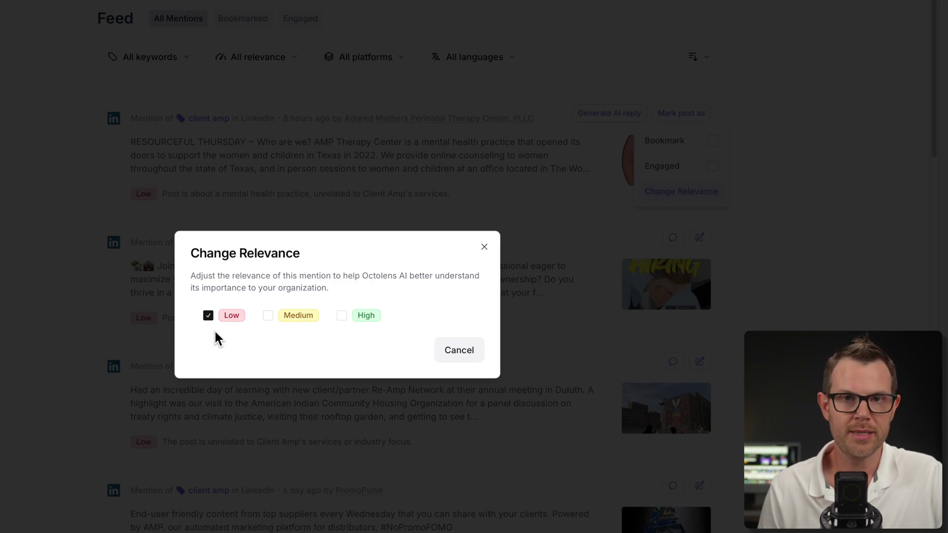
pyautogui.click(142, 203)
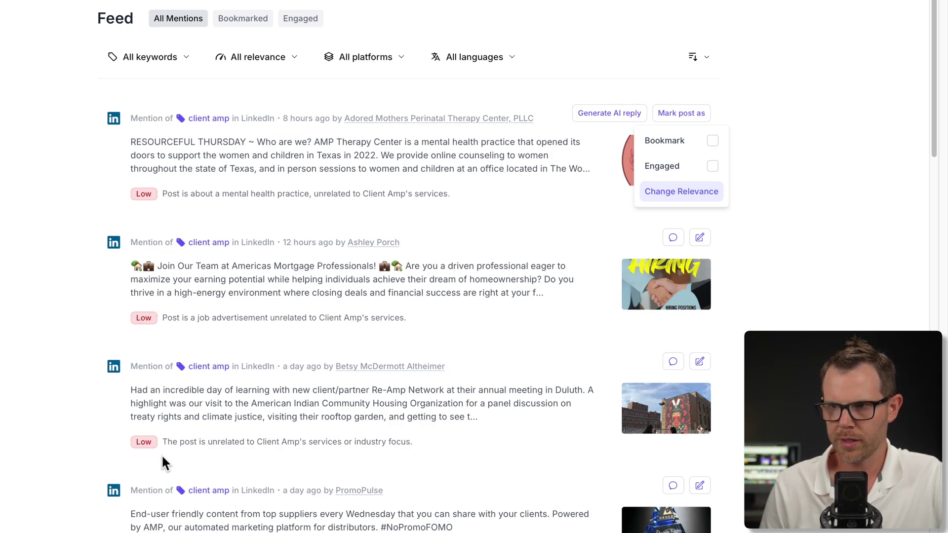
pyautogui.click(176, 141)
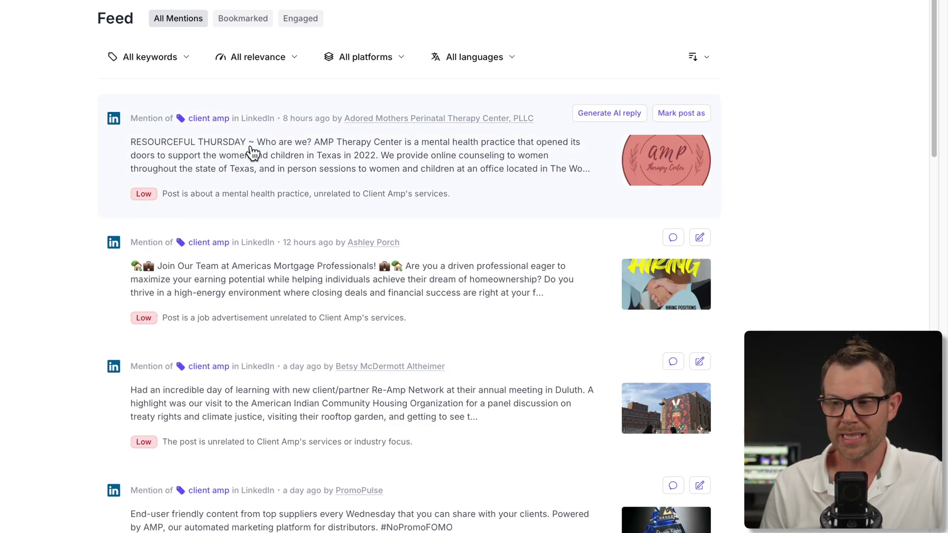
# - Open the original LinkedIn post behind the Americas Mortgage Professionals mention, read it, and return to the Octolens feed
pyautogui.scroll(-2, 254, 379)
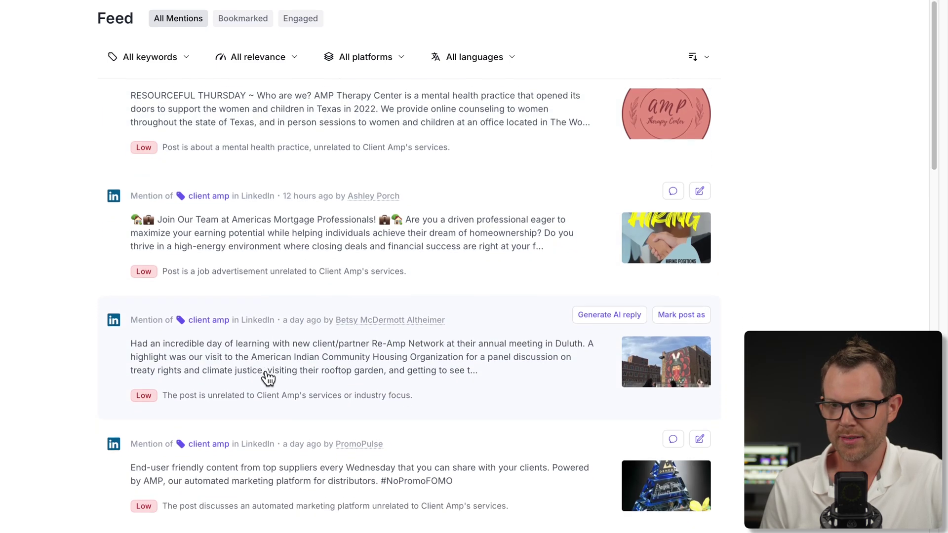
pyautogui.click(313, 206)
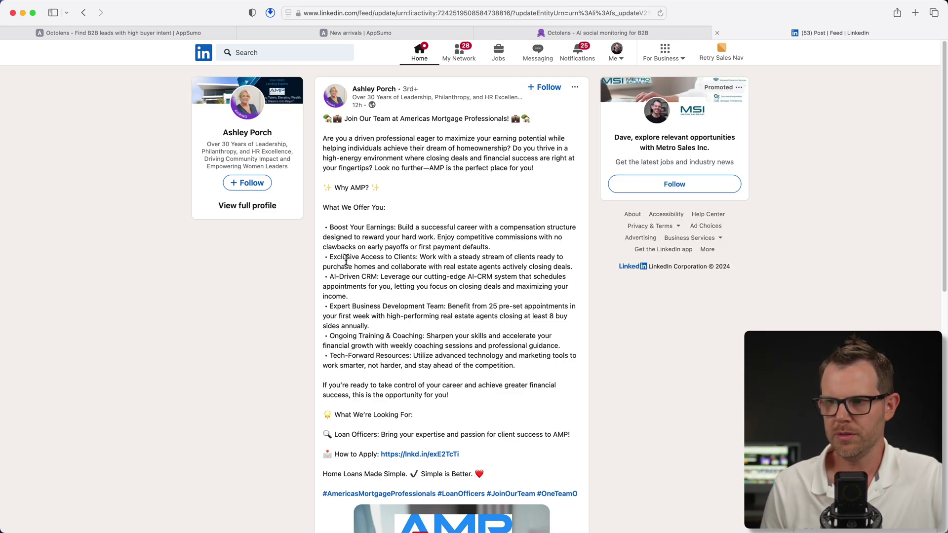
pyautogui.press('super+w')
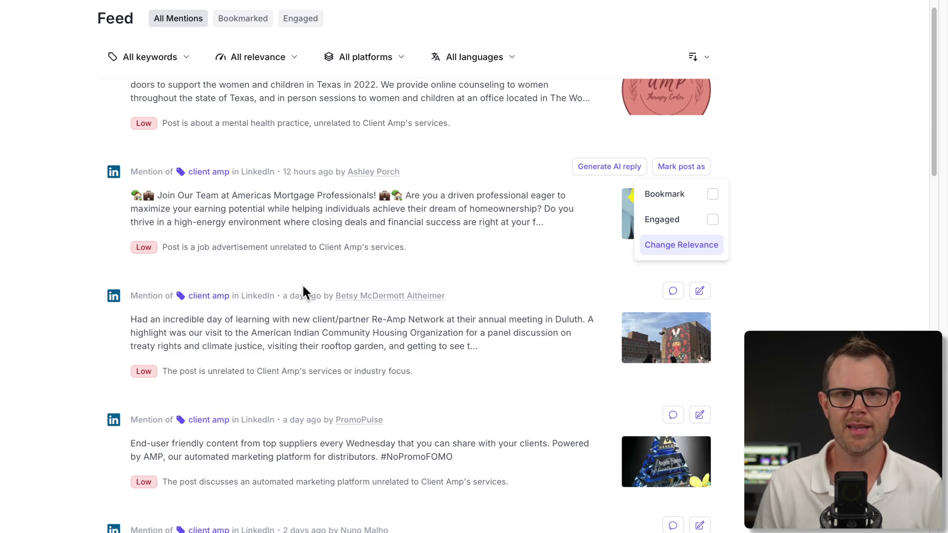
# - Filter the feed to English-only mentions of the client amp keyword
pyautogui.scroll(2, 277, 247)
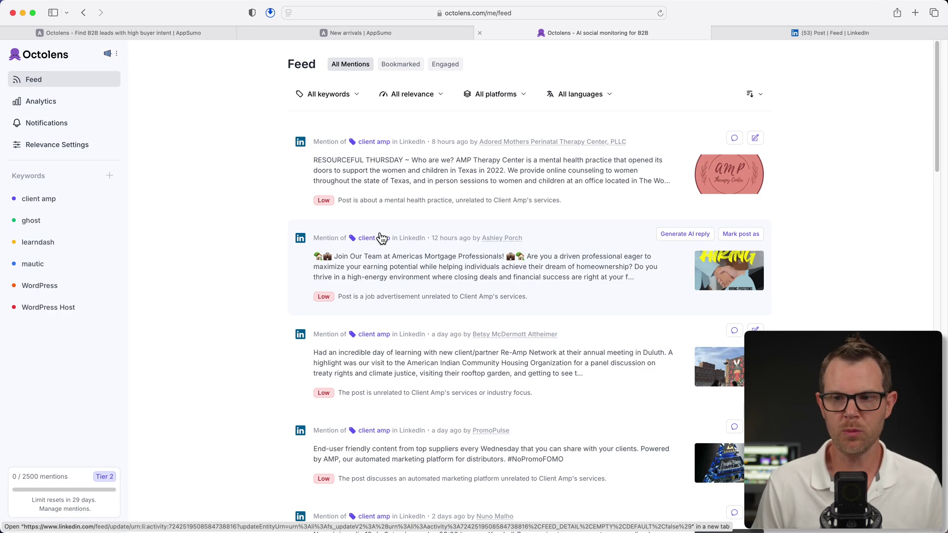
pyautogui.click(51, 205)
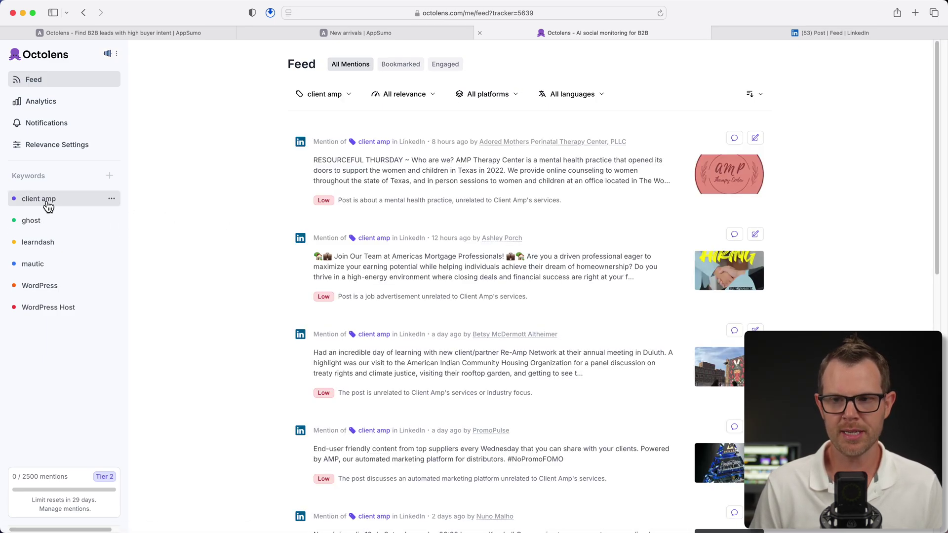
pyautogui.click(43, 269)
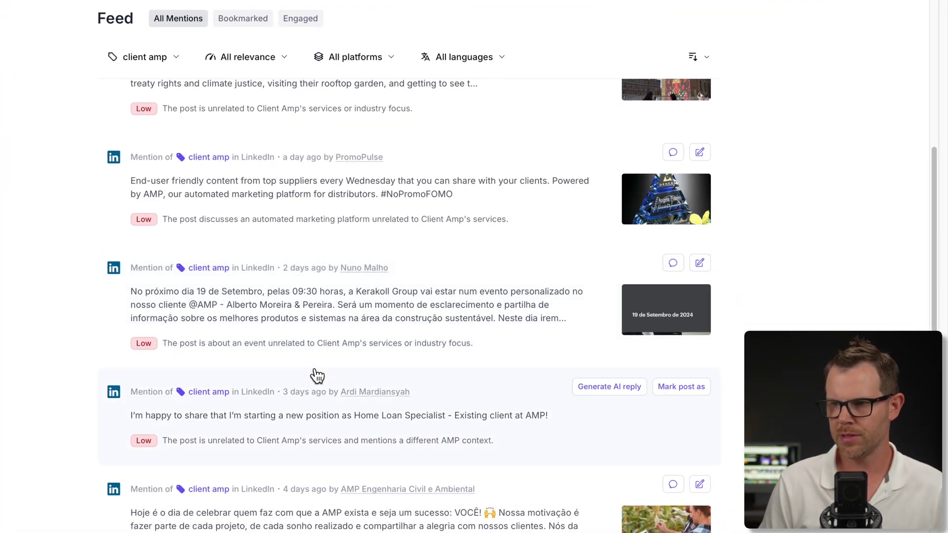
pyautogui.click(459, 57)
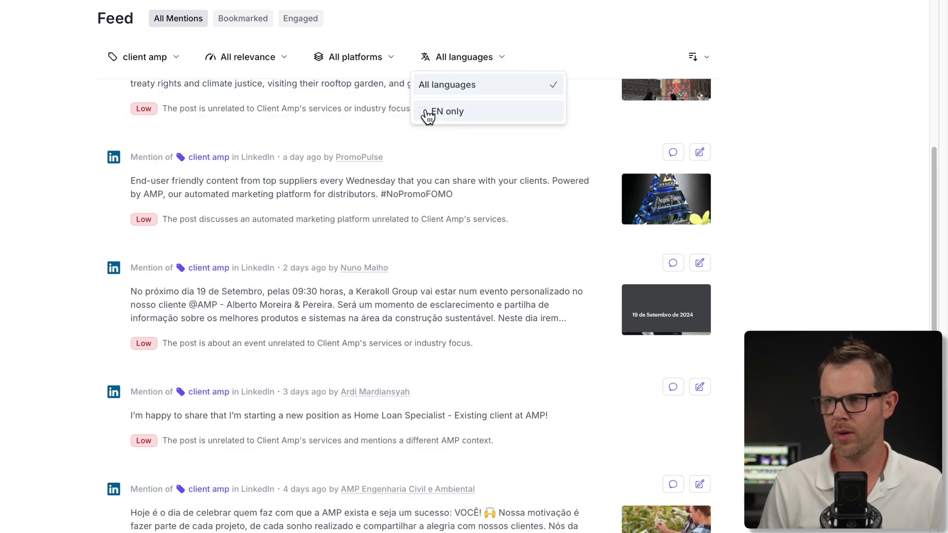
pyautogui.click(429, 114)
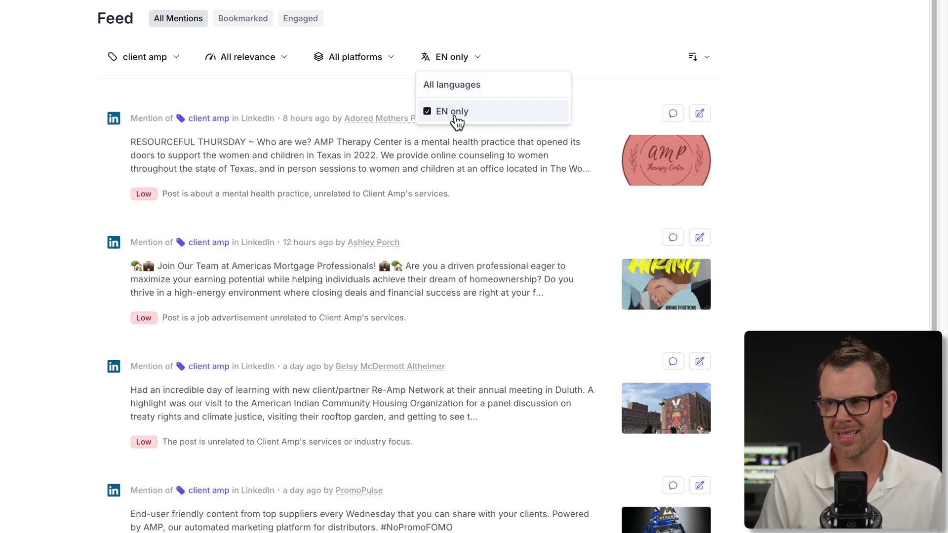